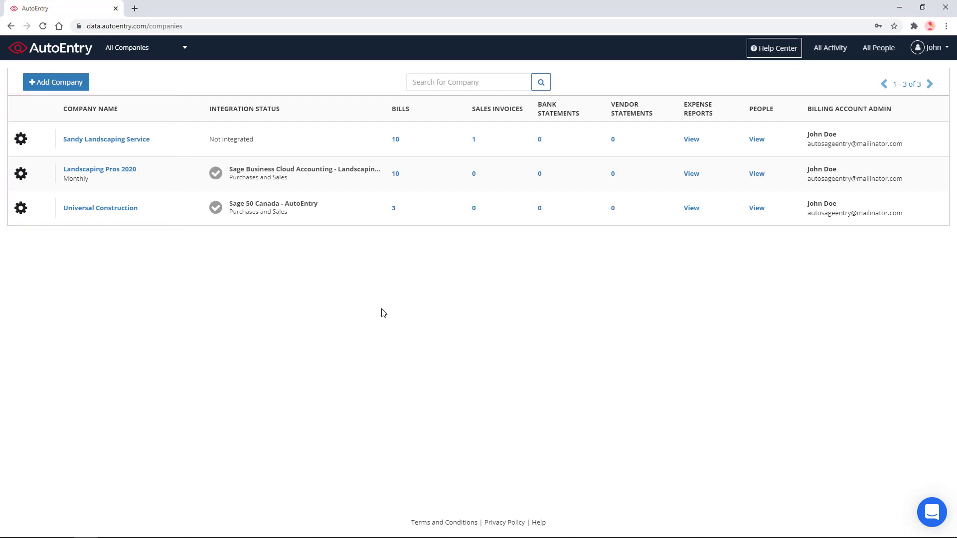
Step: Start a new company and keep the only existing billing account
{"action": "left_click", "coordinate": [63, 81]}
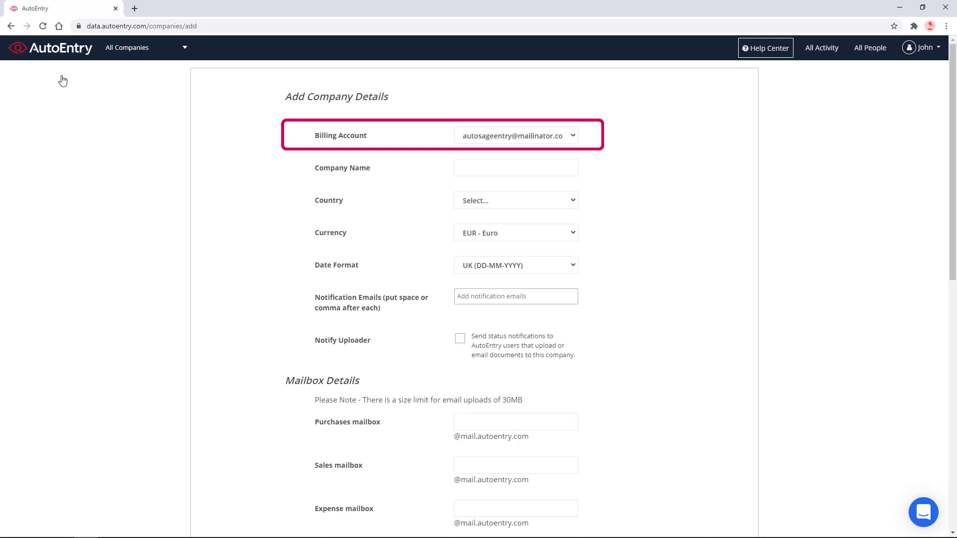
{"action": "left_click", "coordinate": [532, 138]}
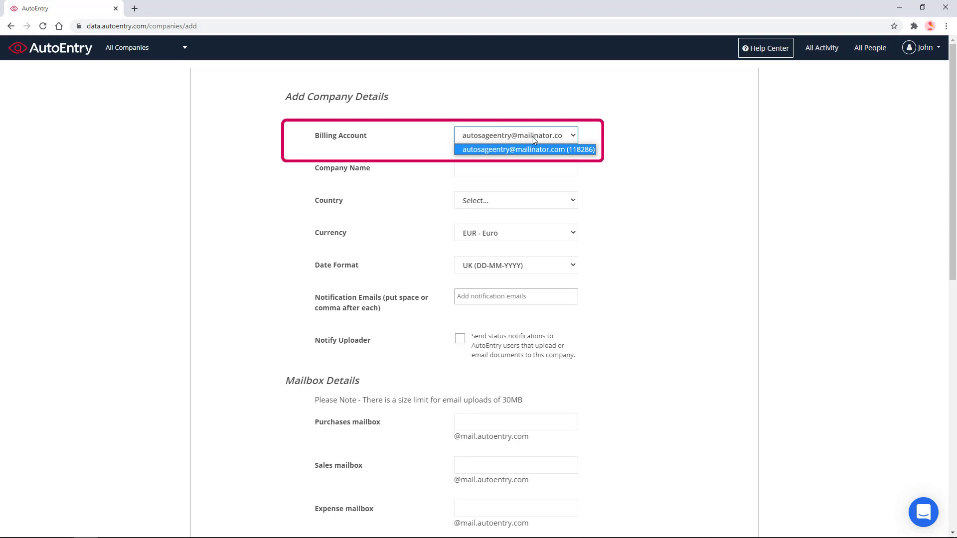
{"action": "left_click", "coordinate": [532, 136]}
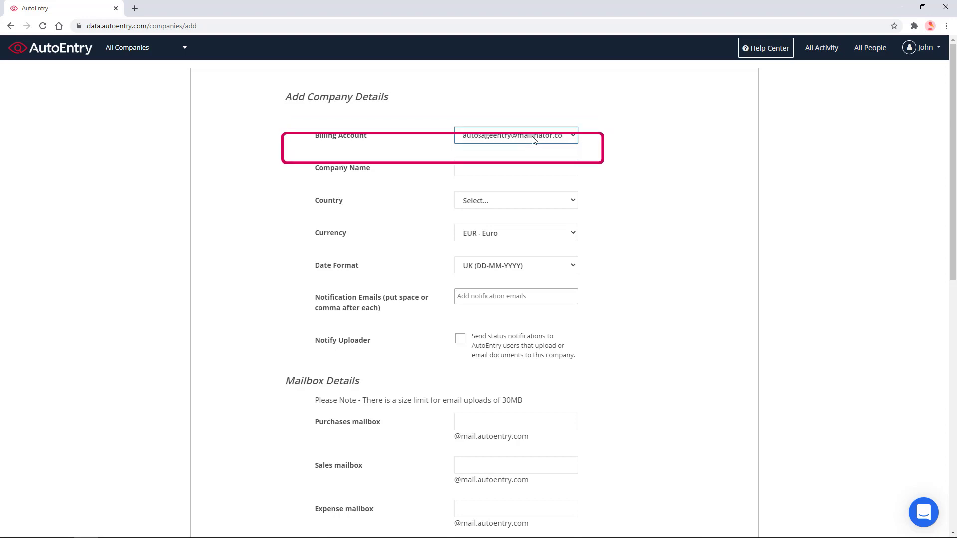
Step: Enter 'Universal Construction Ltd' as the company name and choose Canada as the country
{"action": "left_click", "coordinate": [522, 168]}
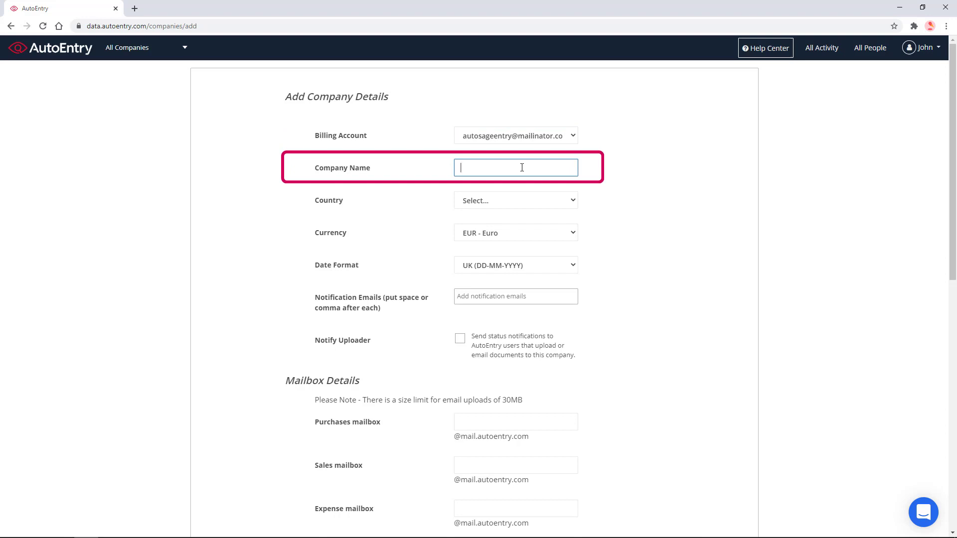
{"action": "type", "text": "Universal Construction Ltd"}
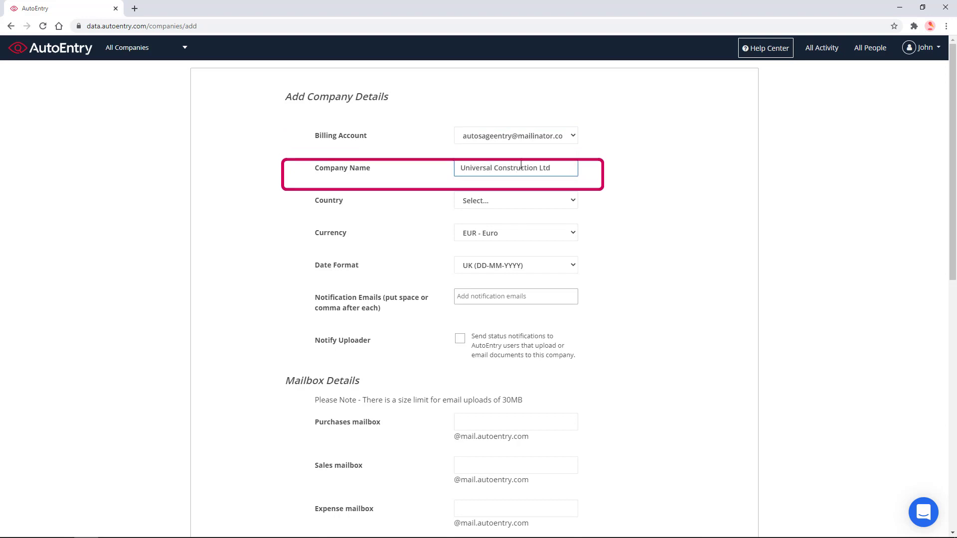
{"action": "left_click", "coordinate": [559, 206]}
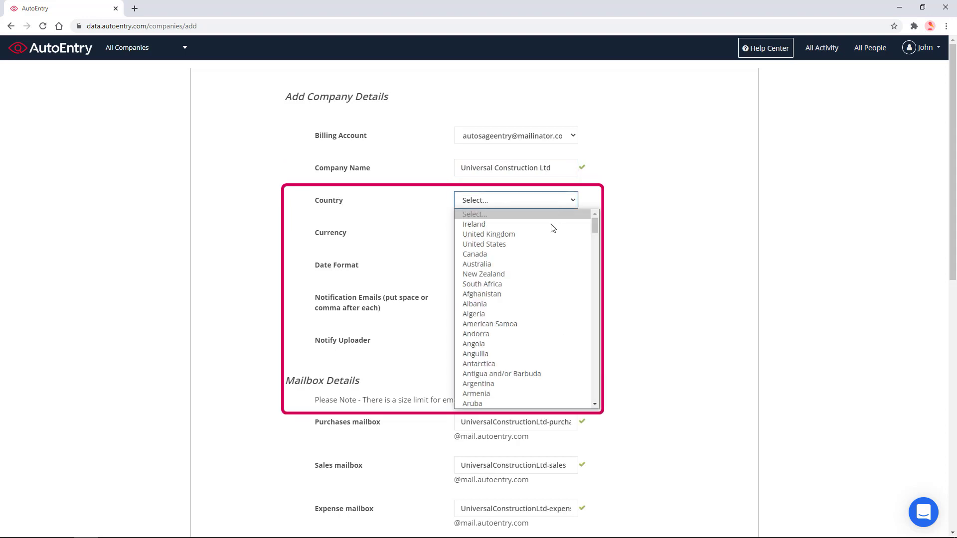
{"action": "left_click", "coordinate": [545, 254]}
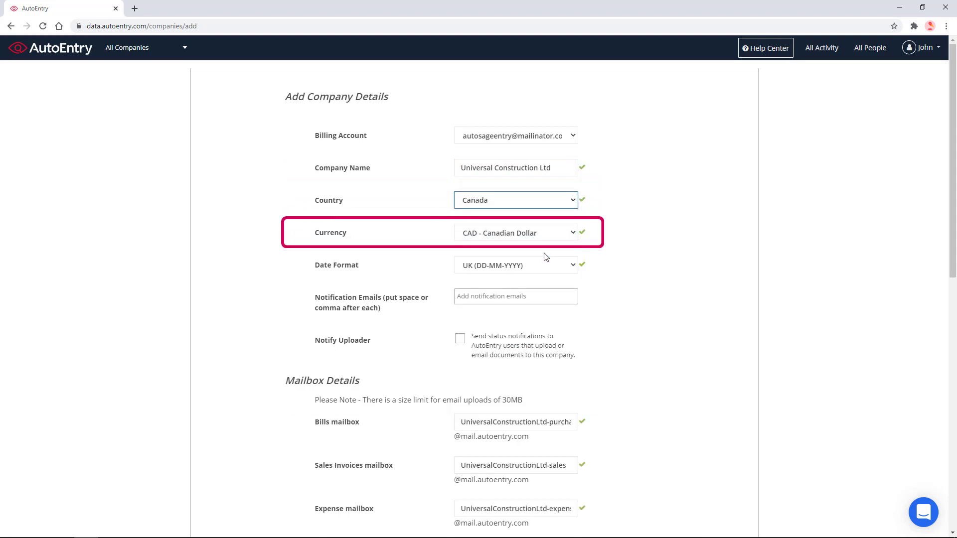
Step: Keep CAD - Canadian Dollar as currency and switch the date format to US (MM-DD-YYYY)
{"action": "left_click", "coordinate": [566, 239]}
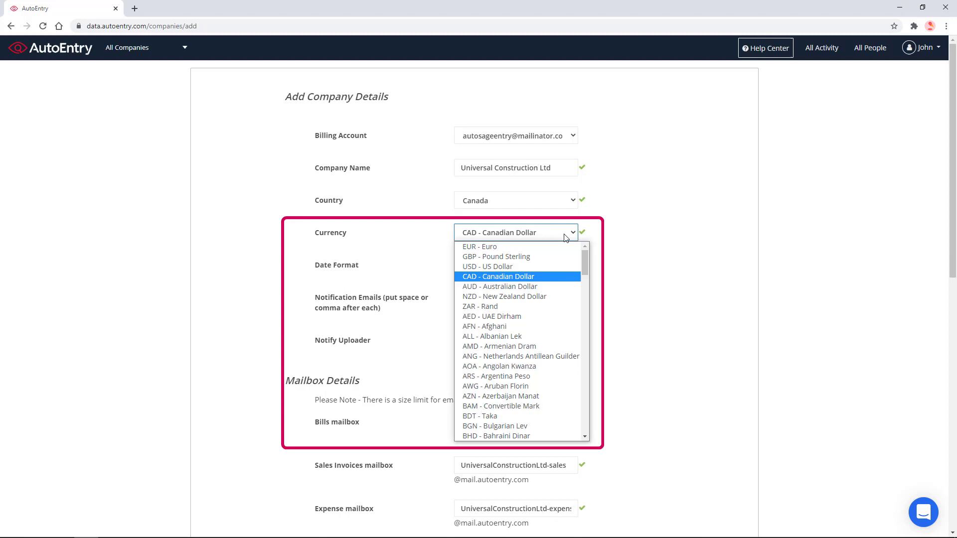
{"action": "left_click", "coordinate": [566, 237]}
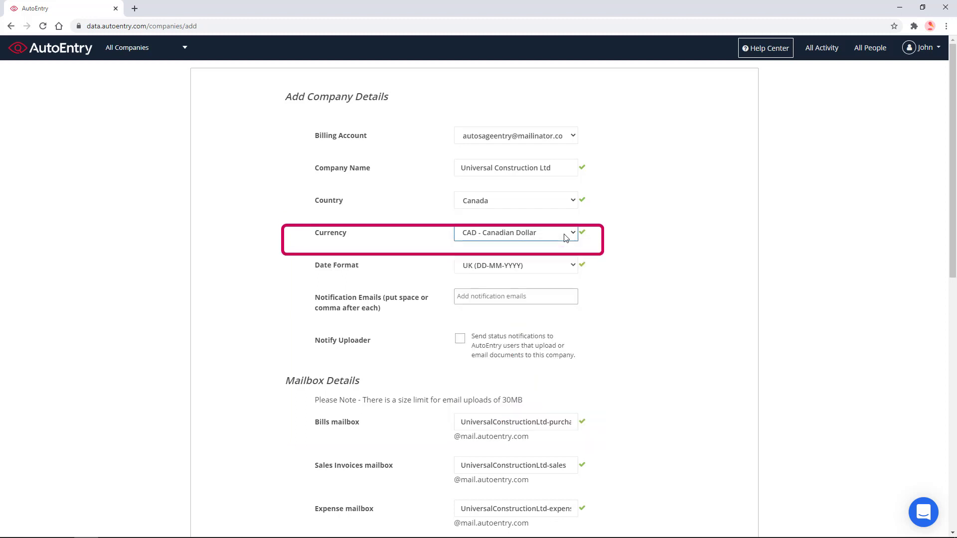
{"action": "left_click", "coordinate": [552, 265]}
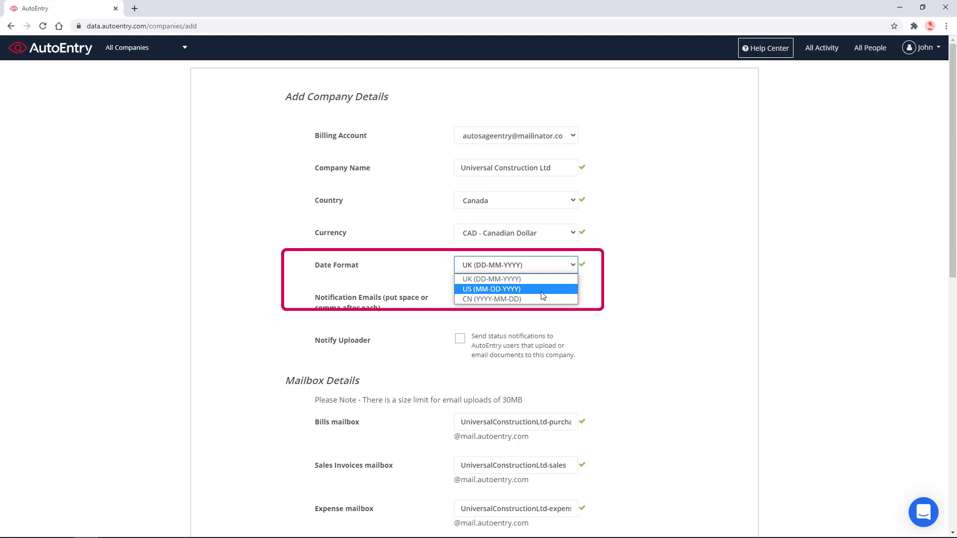
{"action": "left_click", "coordinate": [543, 290]}
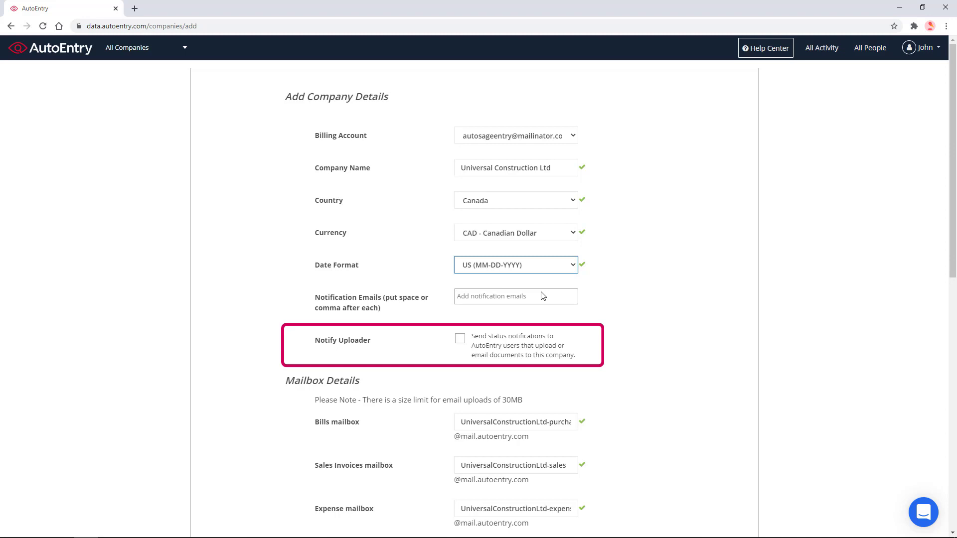
{"action": "scroll", "coordinate": [543, 296], "scroll_direction": "down", "scroll_amount": 5}
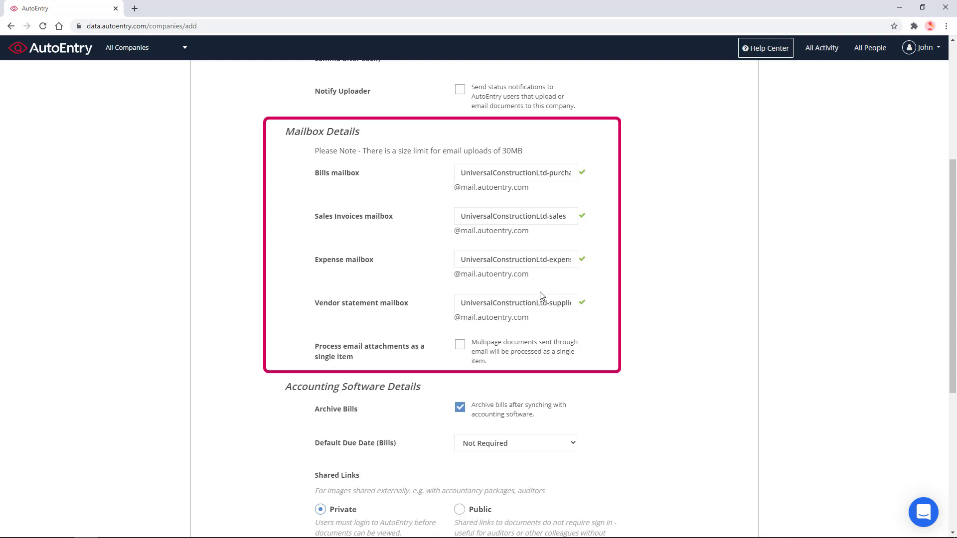
{"action": "left_click", "coordinate": [539, 173]}
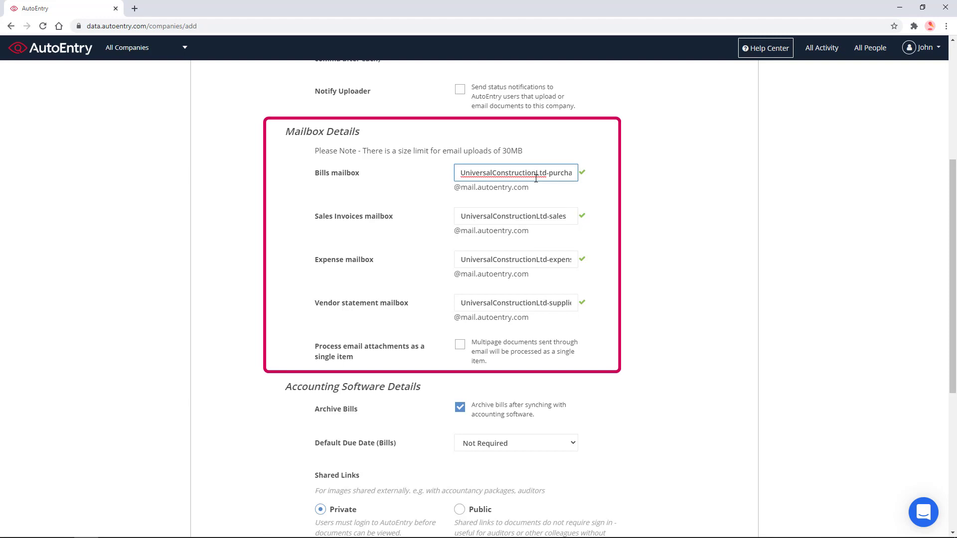
{"action": "scroll", "coordinate": [536, 179], "scroll_direction": "down", "scroll_amount": 5}
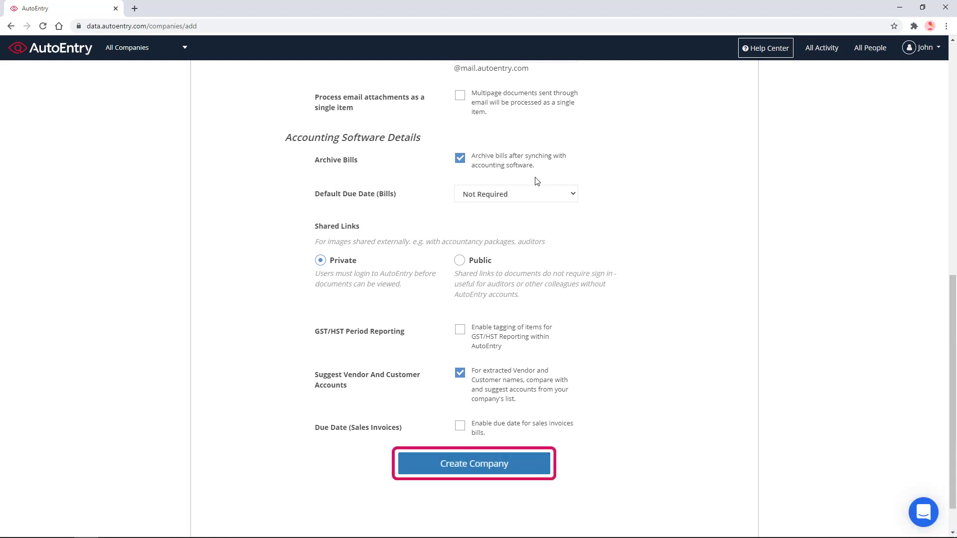
Step: Create the company from the completed details form
{"action": "left_click", "coordinate": [499, 461]}
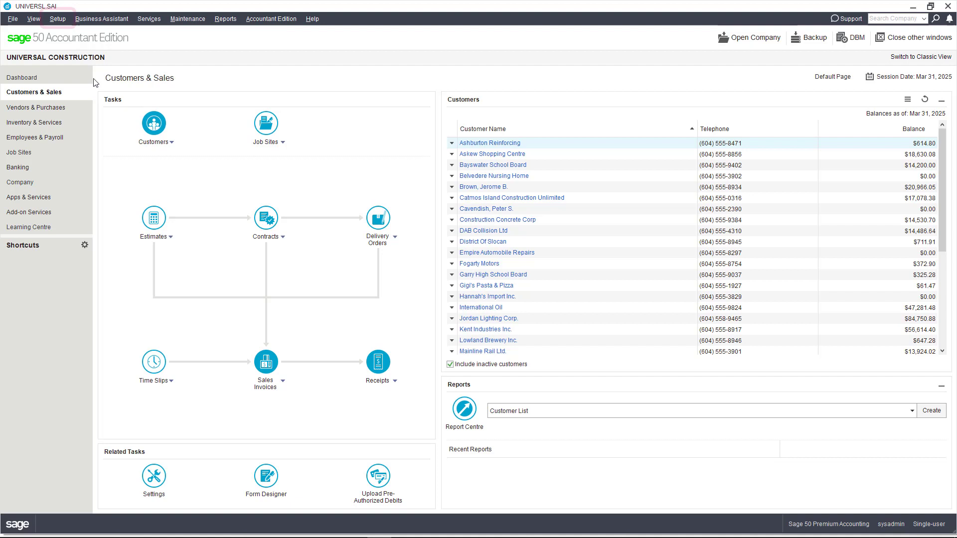
Step: Open Set Up Users from the Setup menu and enter the administrator password
{"action": "left_click", "coordinate": [64, 21]}
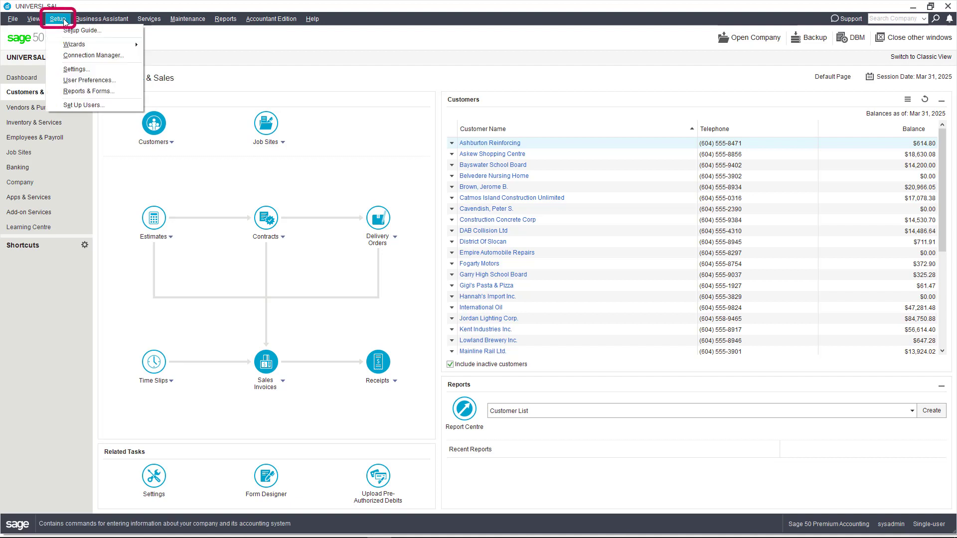
{"action": "left_click", "coordinate": [99, 106]}
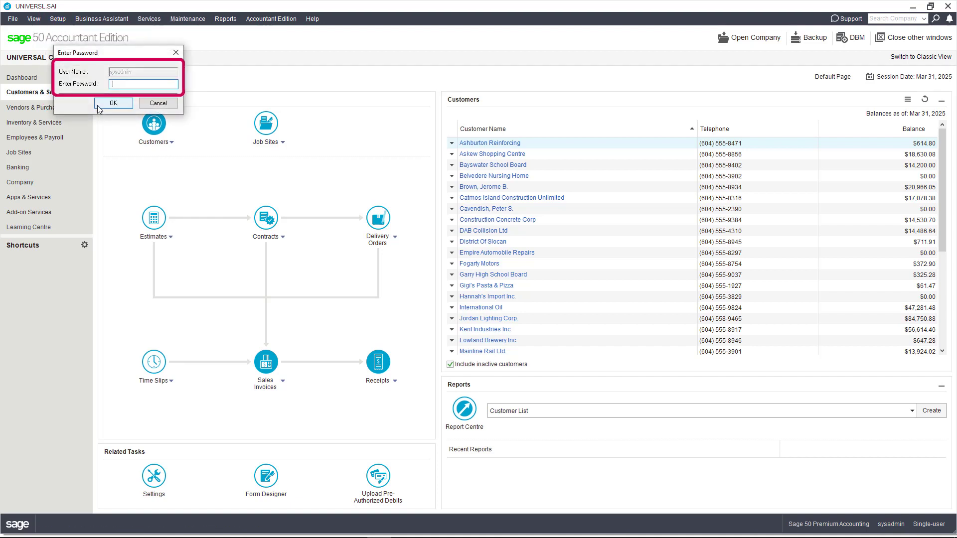
{"action": "type", "text": "sysadmin"}
{"action": "key", "text": "Return"}
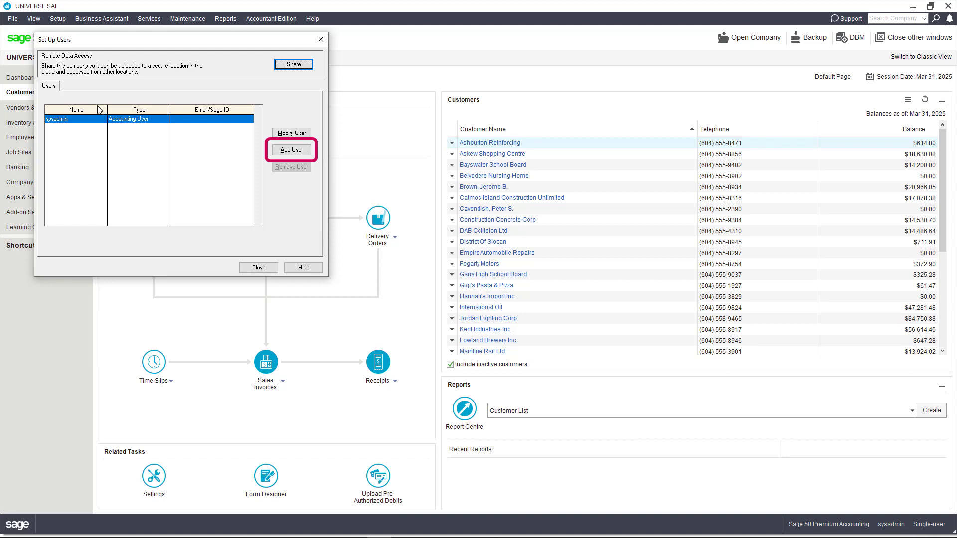
Step: Add a new user named 'autoentry' and enter its password twice
{"action": "left_click", "coordinate": [291, 150]}
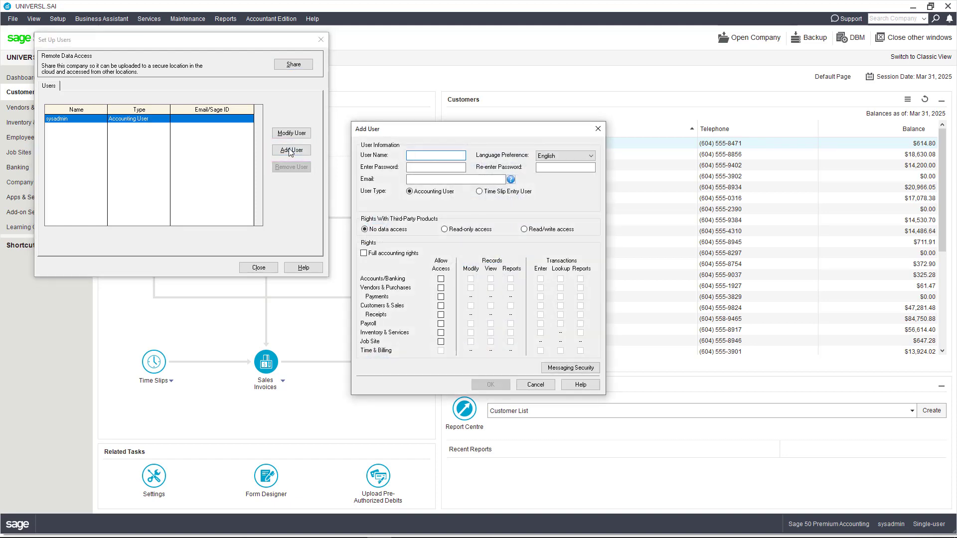
{"action": "type", "text": "autoentry"}
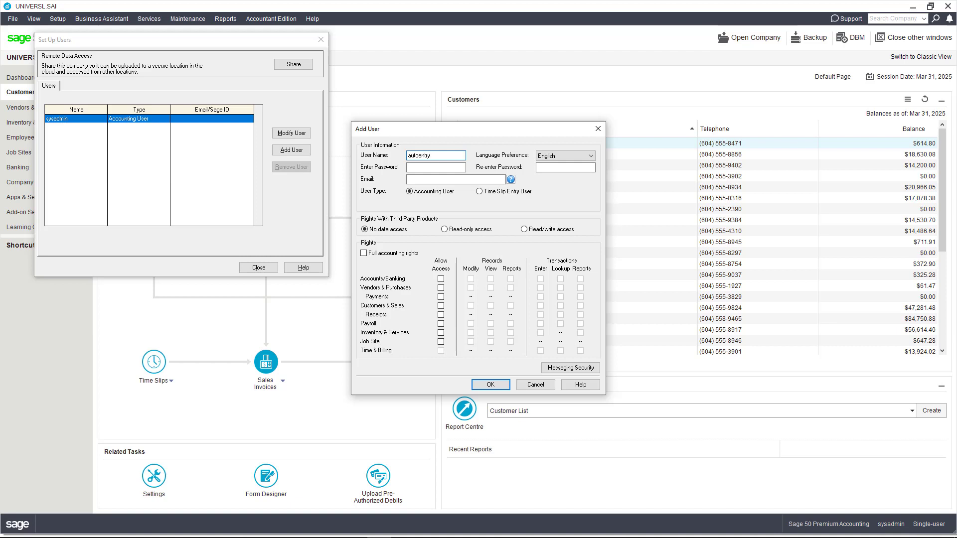
{"action": "left_click", "coordinate": [439, 168]}
{"action": "type", "text": "•••••••"}
{"action": "key", "text": "Tab"}
{"action": "type", "text": "•••••••"}
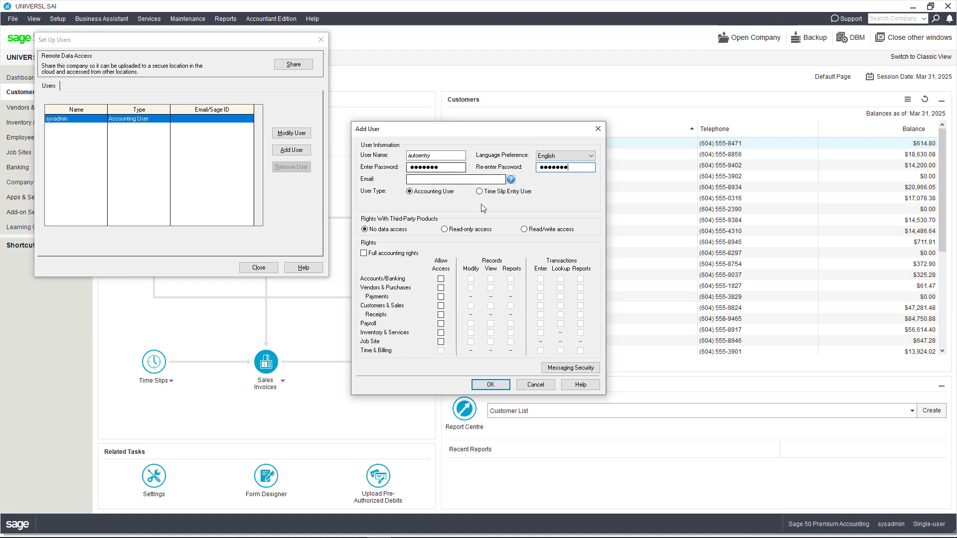
Step: Give the user read/write third-party access and full accounting rights, keep English, and save
{"action": "left_click", "coordinate": [524, 229]}
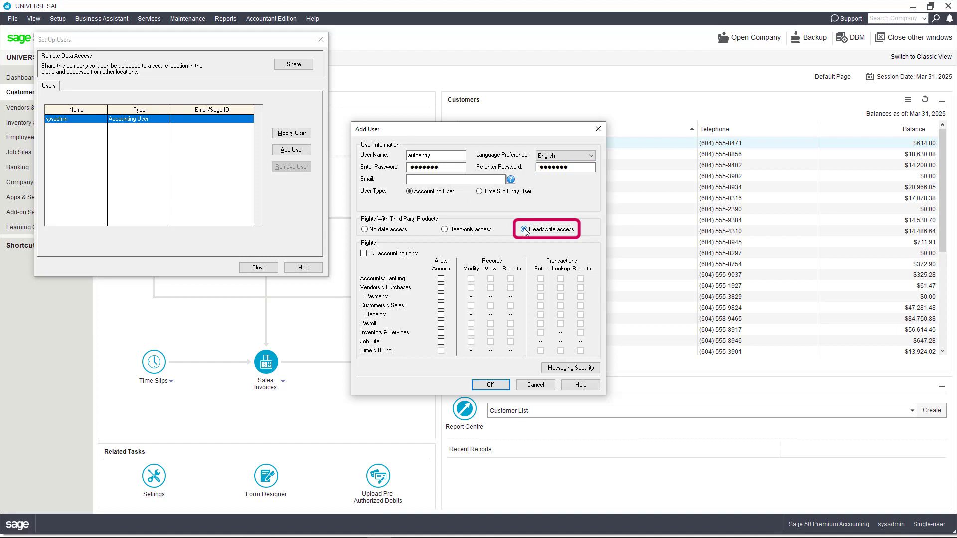
{"action": "left_click", "coordinate": [364, 254]}
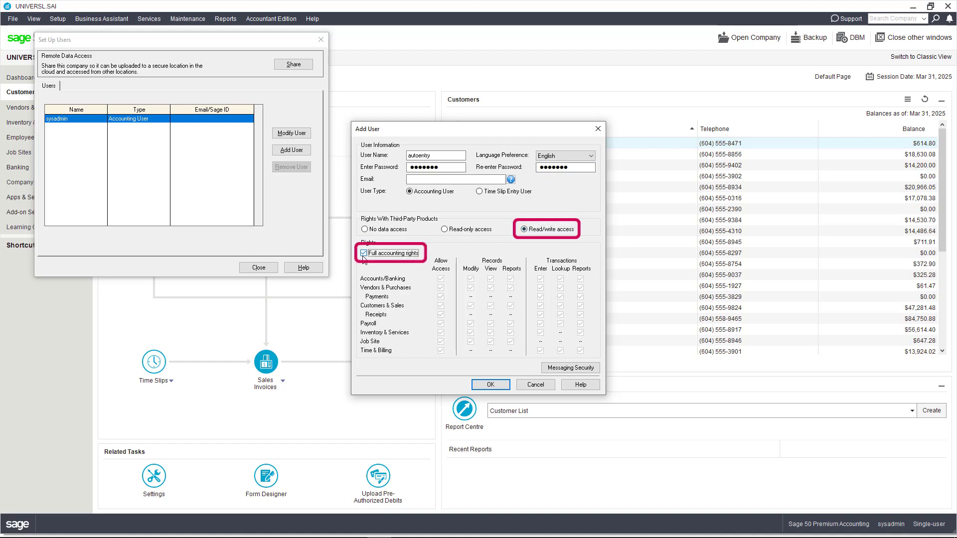
{"action": "left_click", "coordinate": [590, 156]}
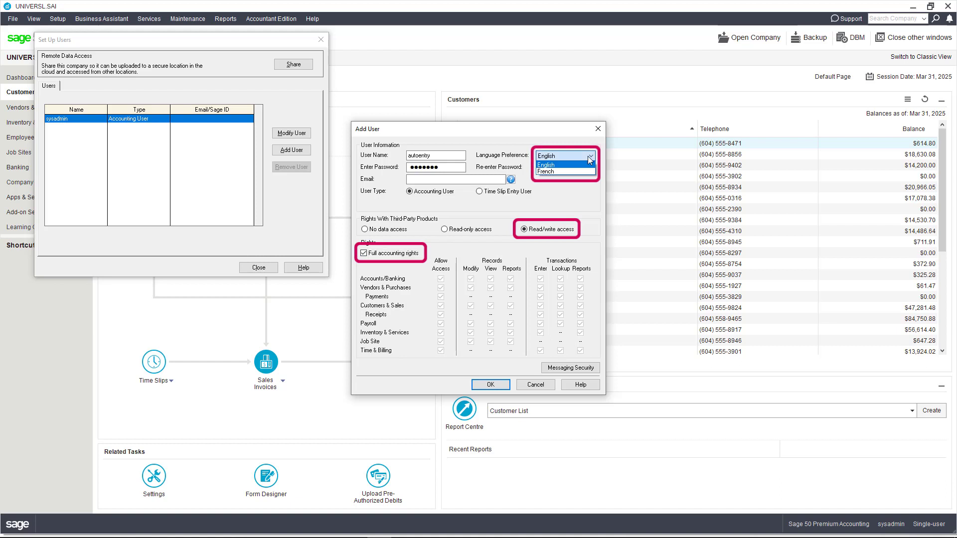
{"action": "left_click", "coordinate": [589, 157]}
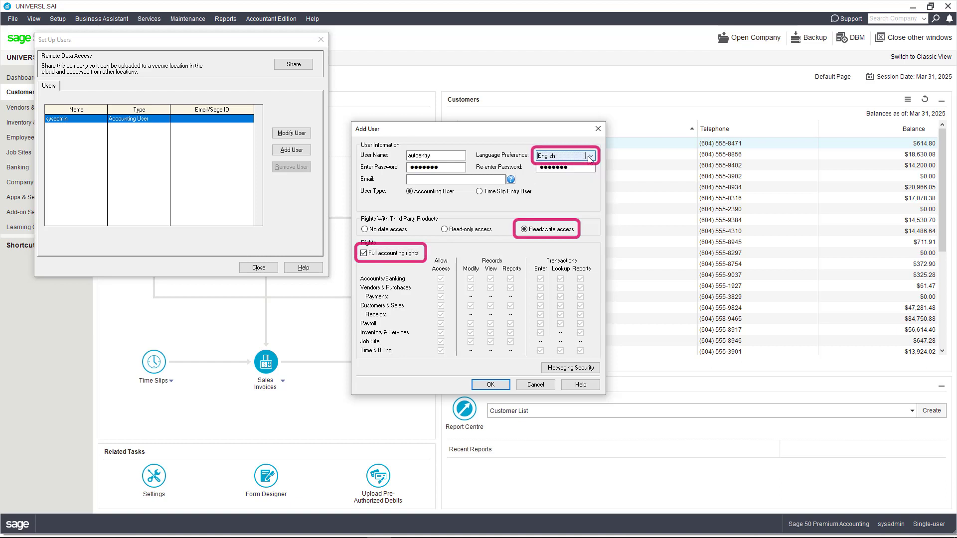
{"action": "left_click", "coordinate": [493, 385]}
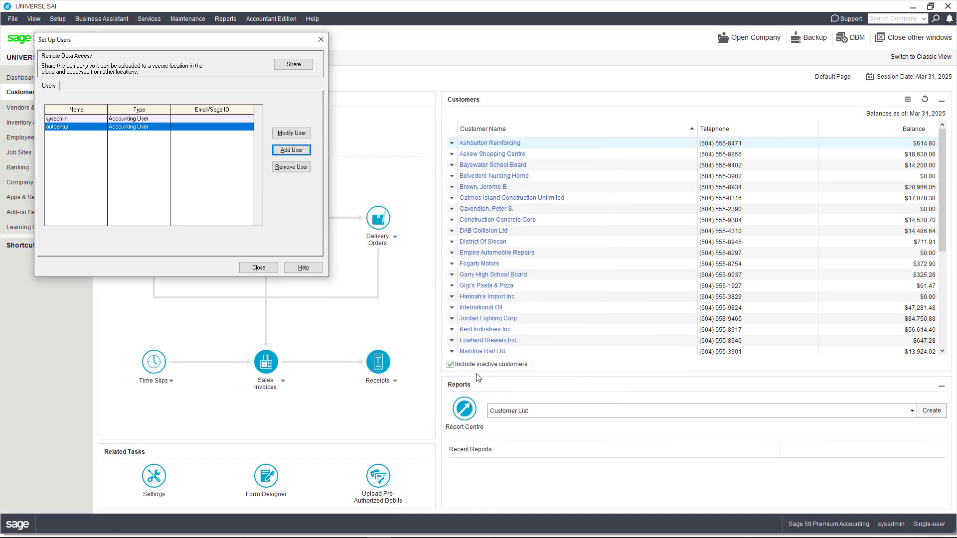
Step: Close user setup, review the company file's properties and location, then exit Sage 50
{"action": "left_click", "coordinate": [259, 267]}
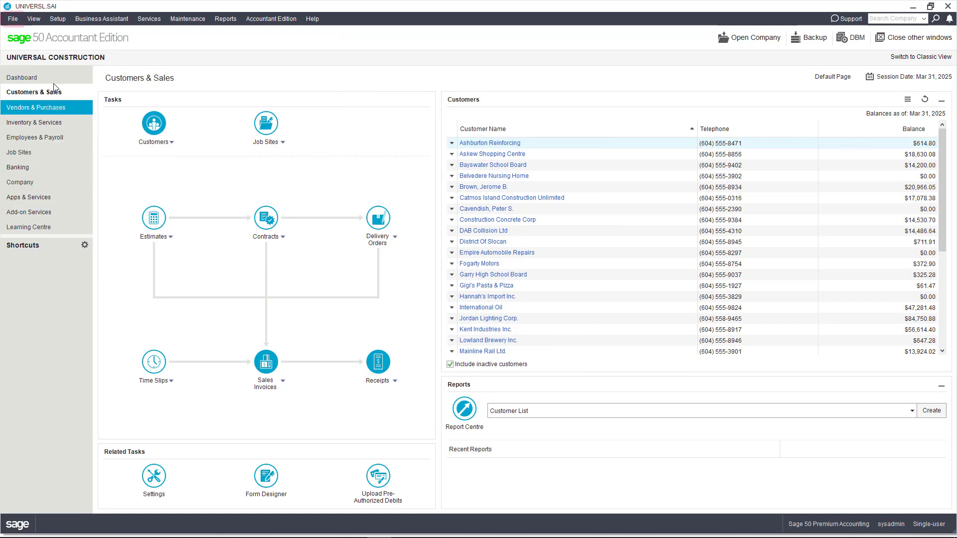
{"action": "left_click", "coordinate": [14, 20]}
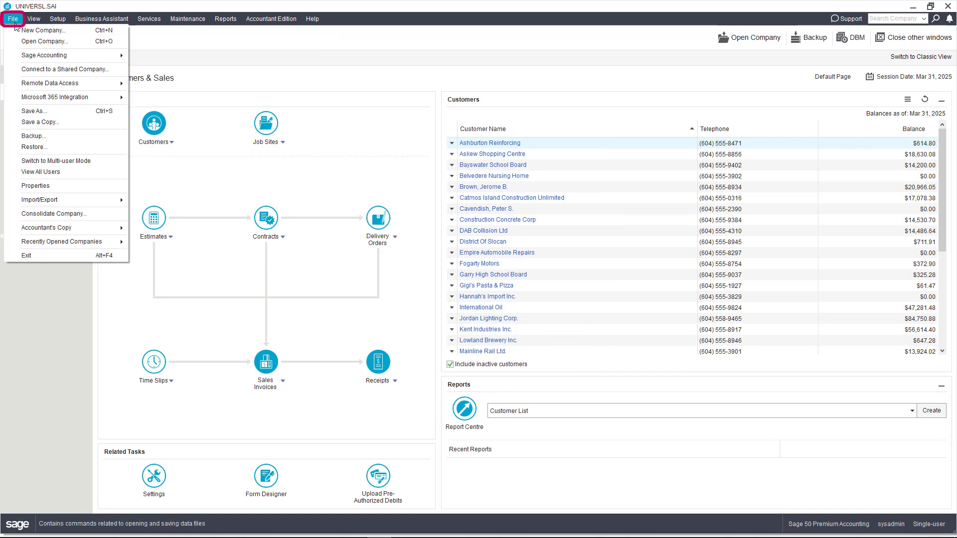
{"action": "left_click", "coordinate": [50, 186]}
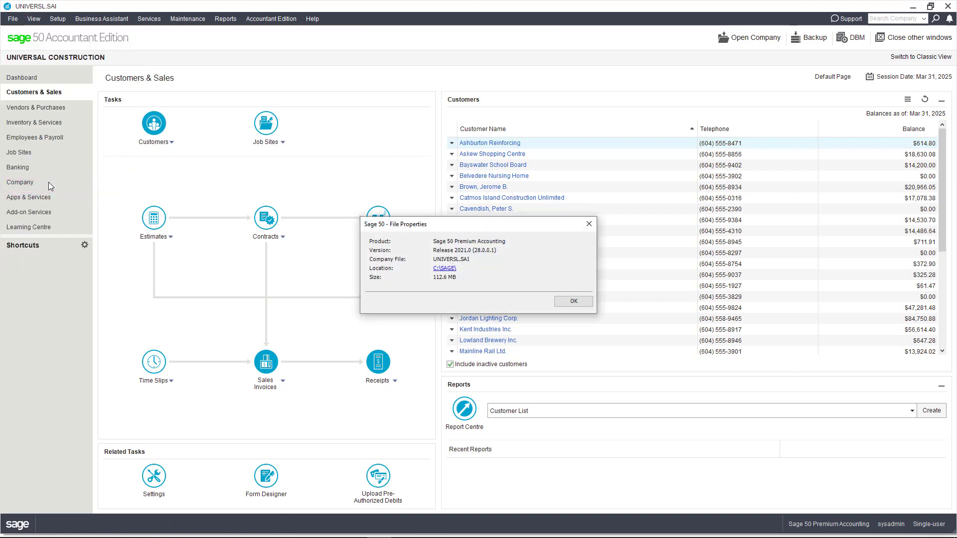
{"action": "left_click", "coordinate": [571, 302]}
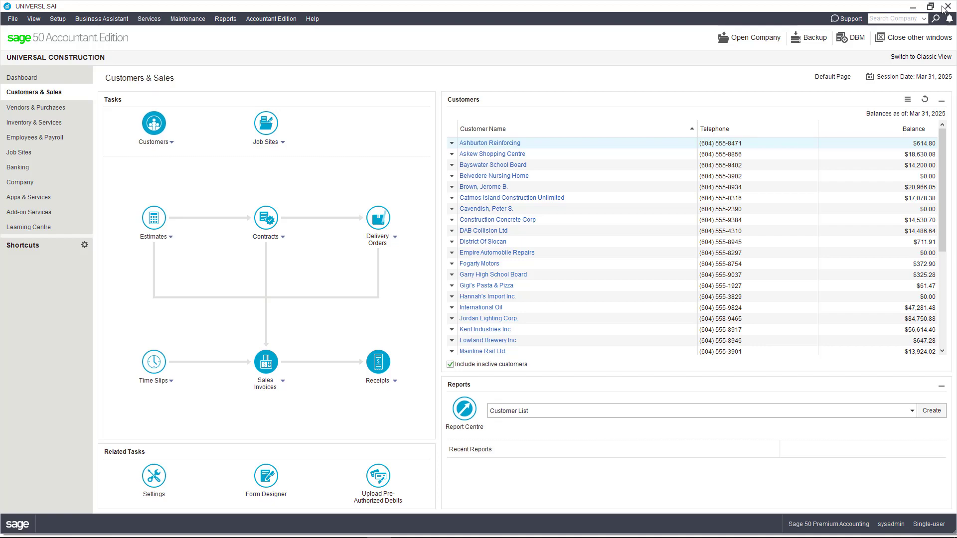
{"action": "left_click", "coordinate": [947, 7]}
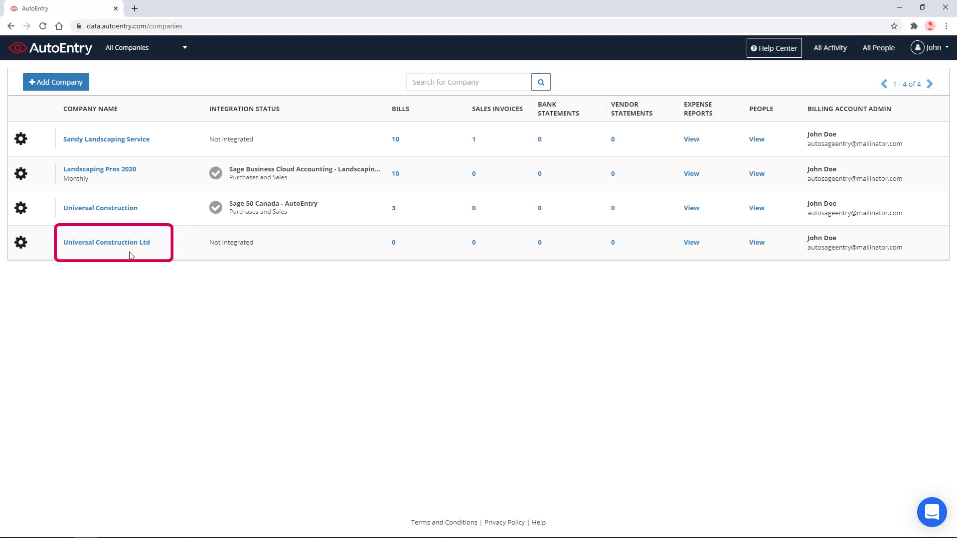
Step: Open Universal Construction Ltd's integration options and choose Connect for Sage 50 Canada
{"action": "left_click", "coordinate": [107, 245]}
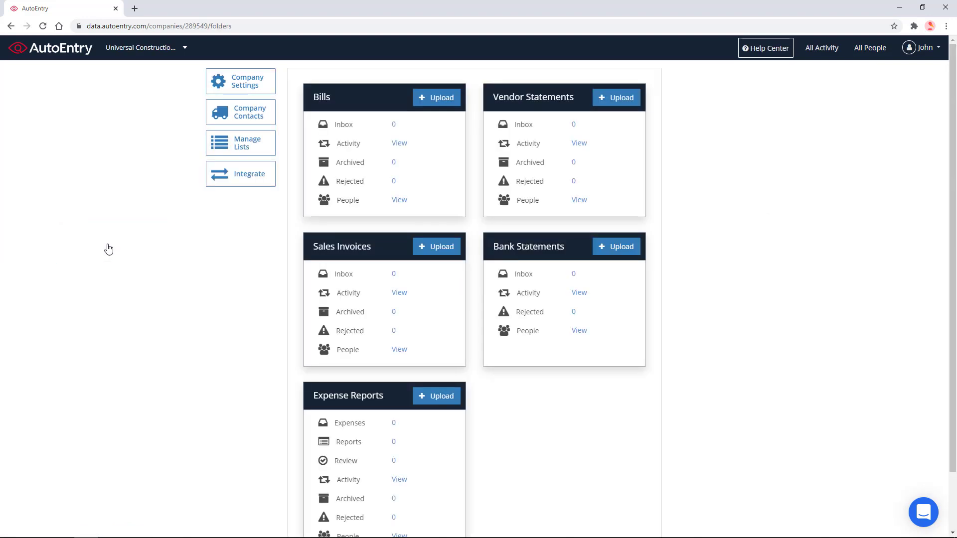
{"action": "left_click", "coordinate": [232, 186]}
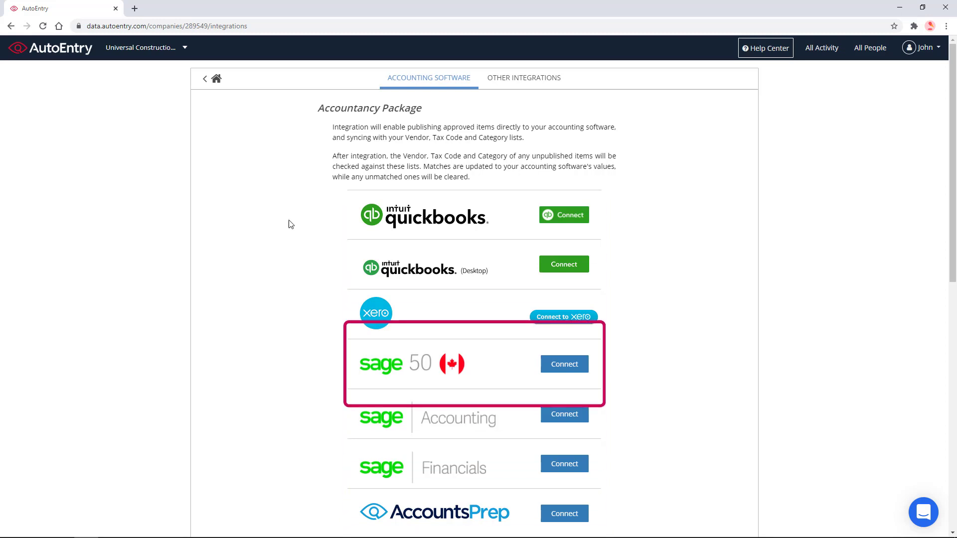
{"action": "left_click", "coordinate": [580, 367]}
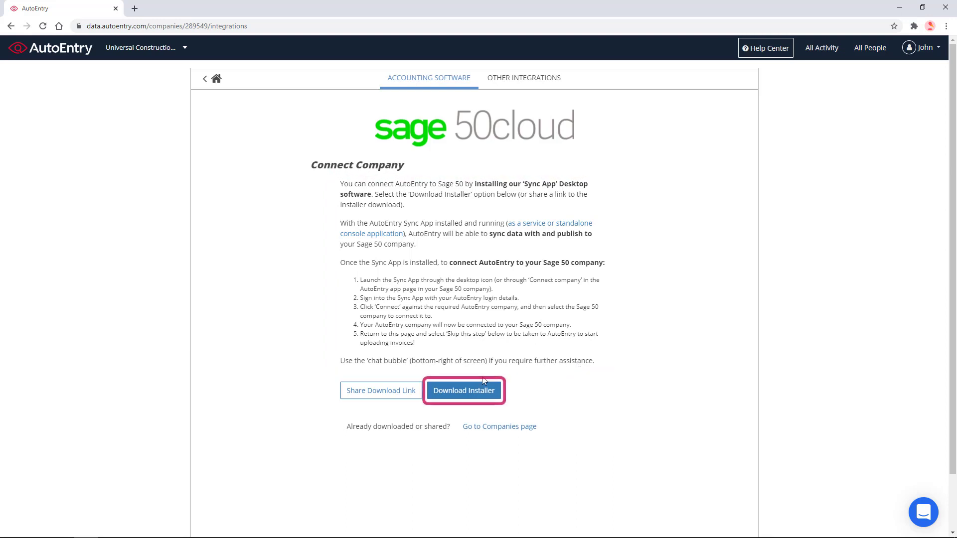
Step: Download and run the Desktop Sync installer, accepting the licence terms to start installing
{"action": "left_click", "coordinate": [470, 391]}
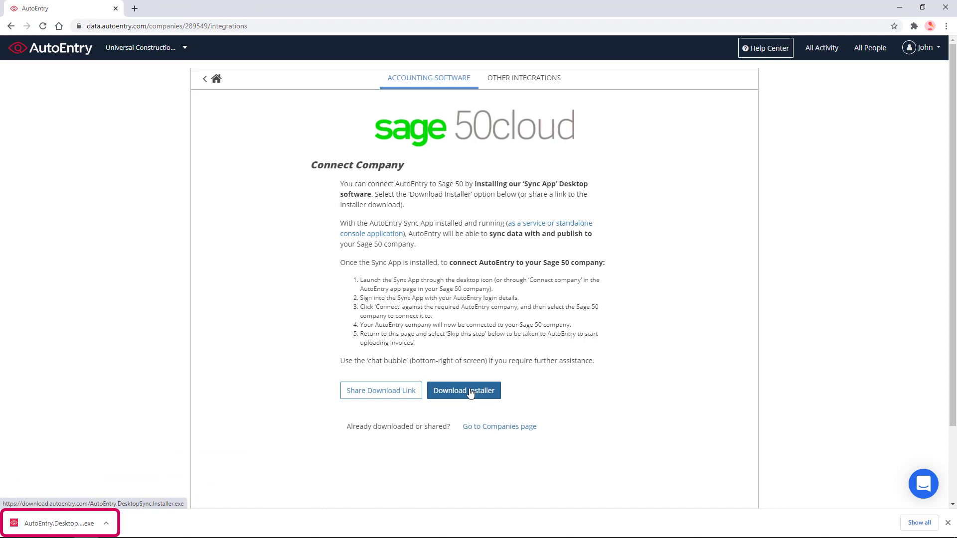
{"action": "left_click", "coordinate": [42, 523]}
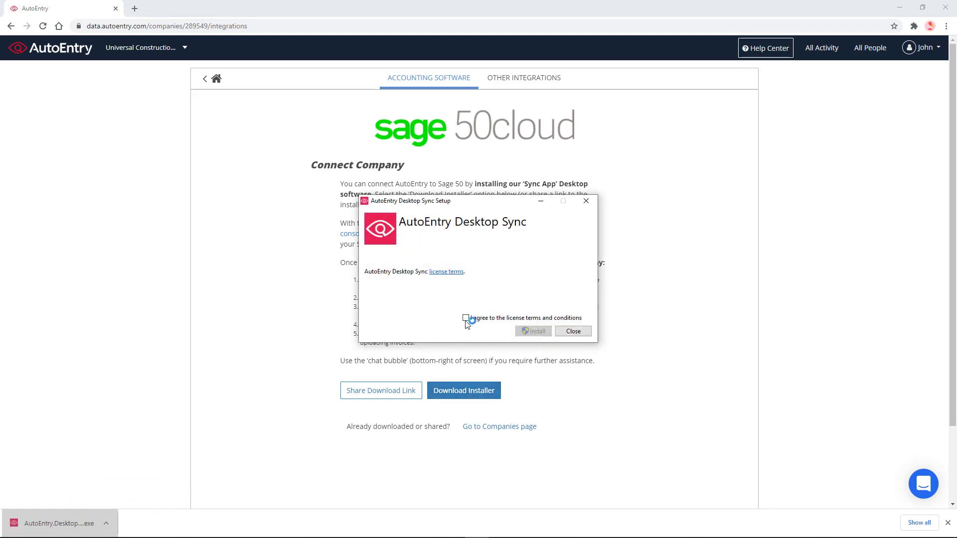
{"action": "left_click", "coordinate": [466, 318]}
{"action": "left_click", "coordinate": [537, 332]}
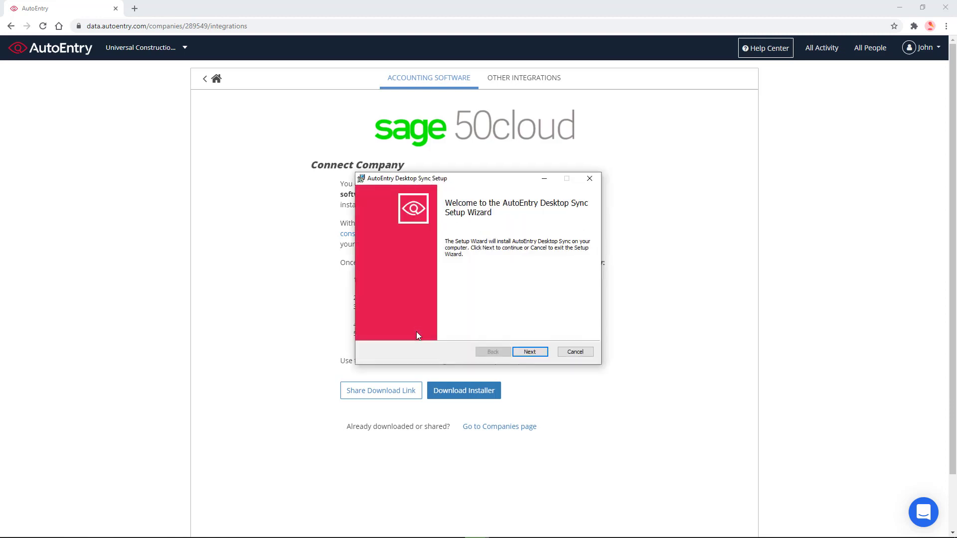
Step: Step through the Setup Wizard, installing Desktop Sync as a Windows Service, and finish
{"action": "left_click", "coordinate": [536, 353]}
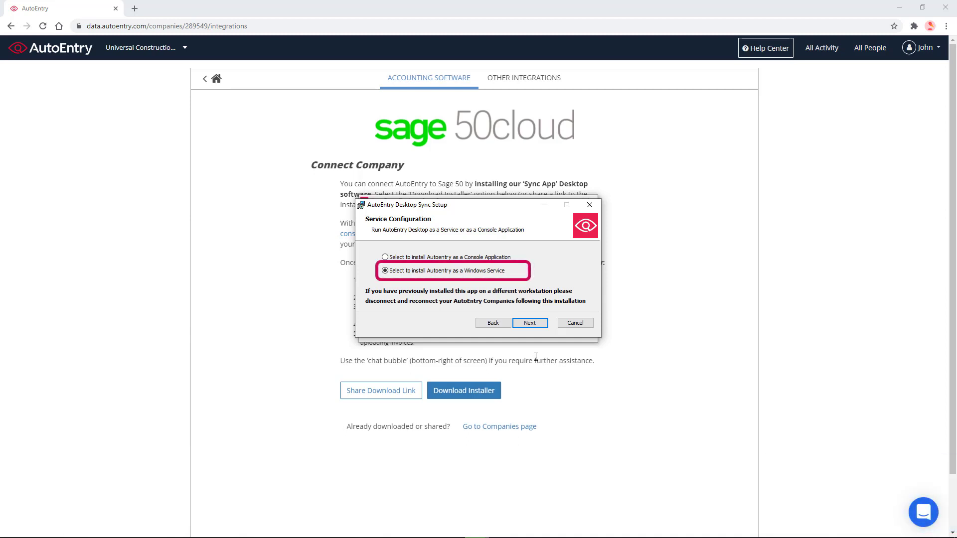
{"action": "left_click", "coordinate": [531, 323]}
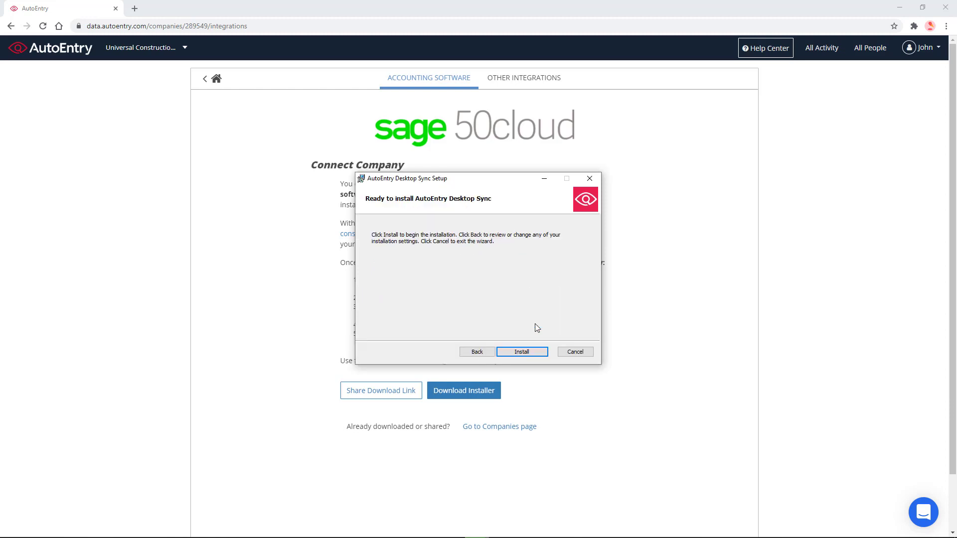
{"action": "left_click", "coordinate": [532, 351]}
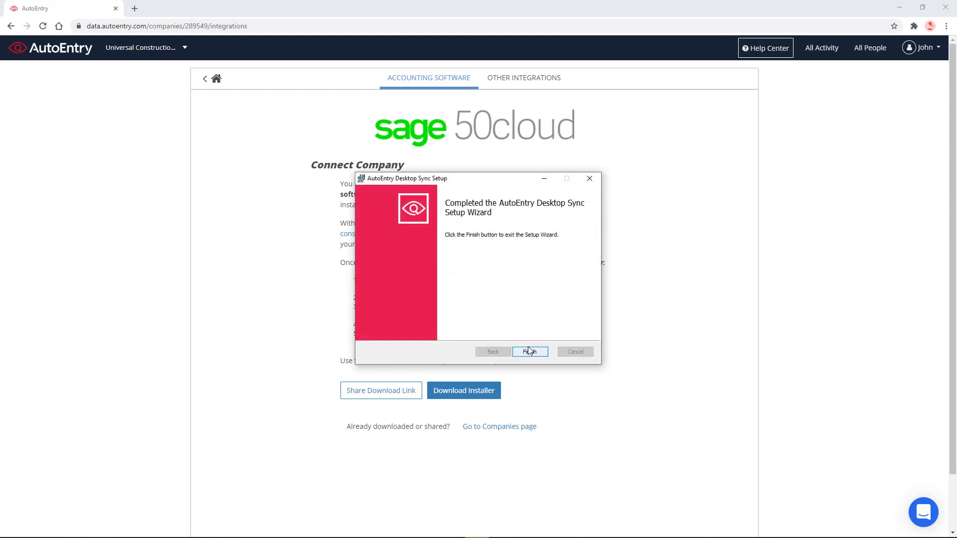
{"action": "left_click", "coordinate": [529, 351]}
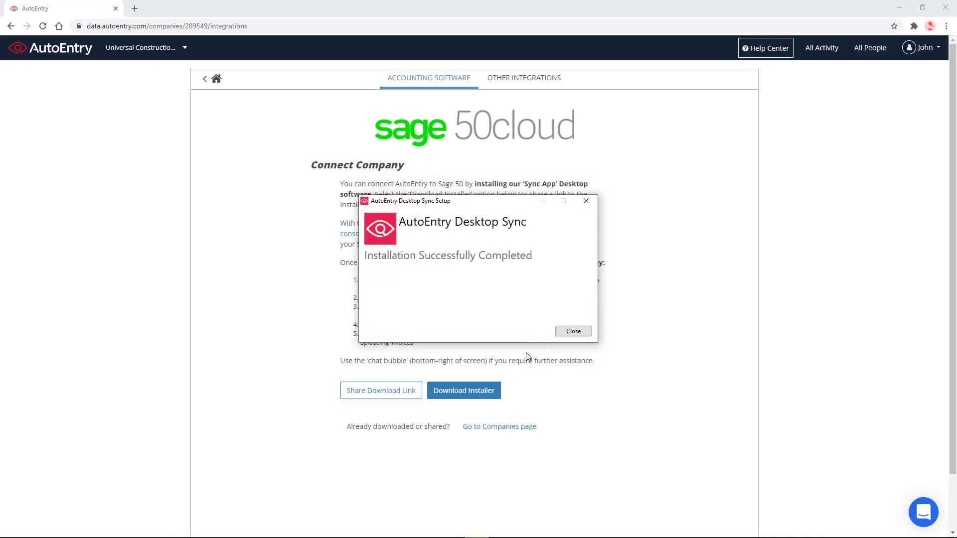
Step: Dismiss the success message and launch AutoEntry Desktop Sync from its desktop shortcut
{"action": "left_click", "coordinate": [573, 332]}
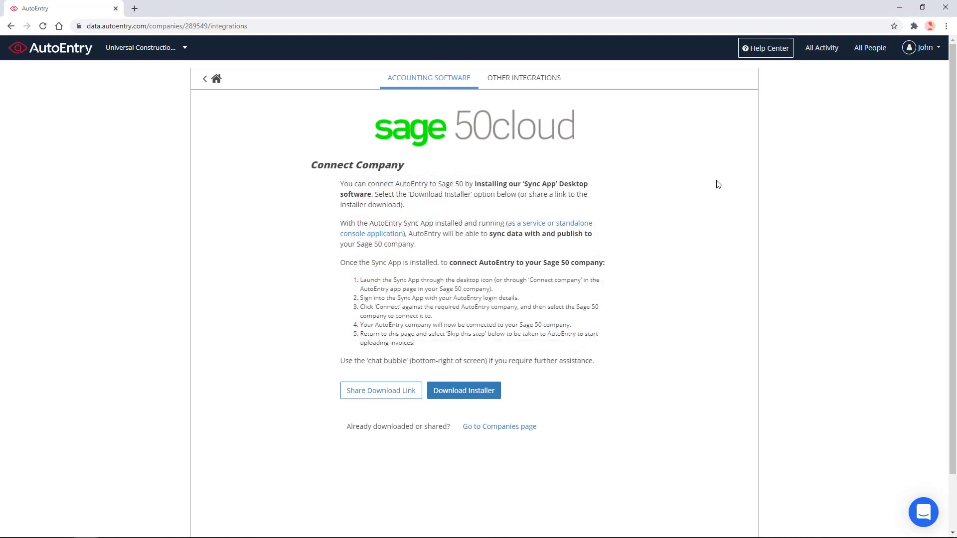
{"action": "left_click", "coordinate": [901, 8]}
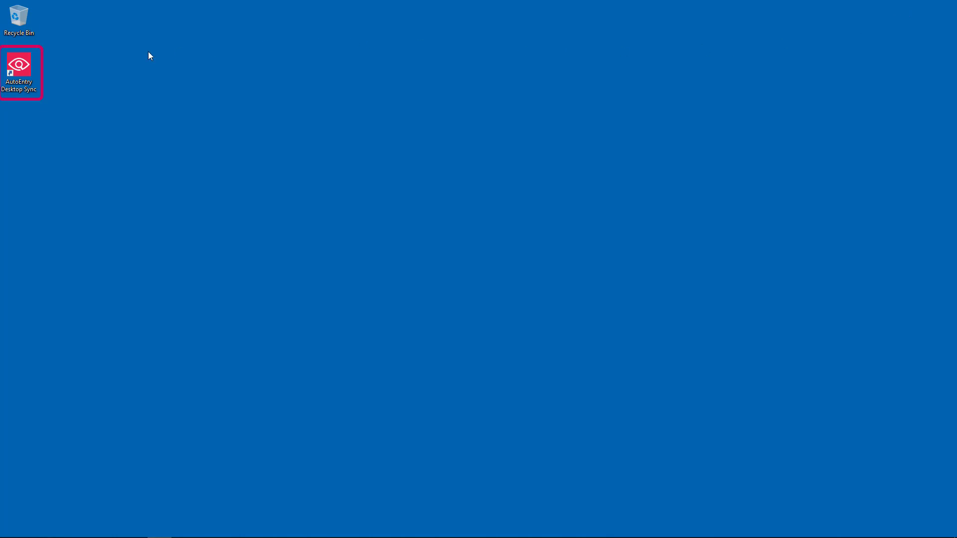
{"action": "double_click", "coordinate": [22, 71]}
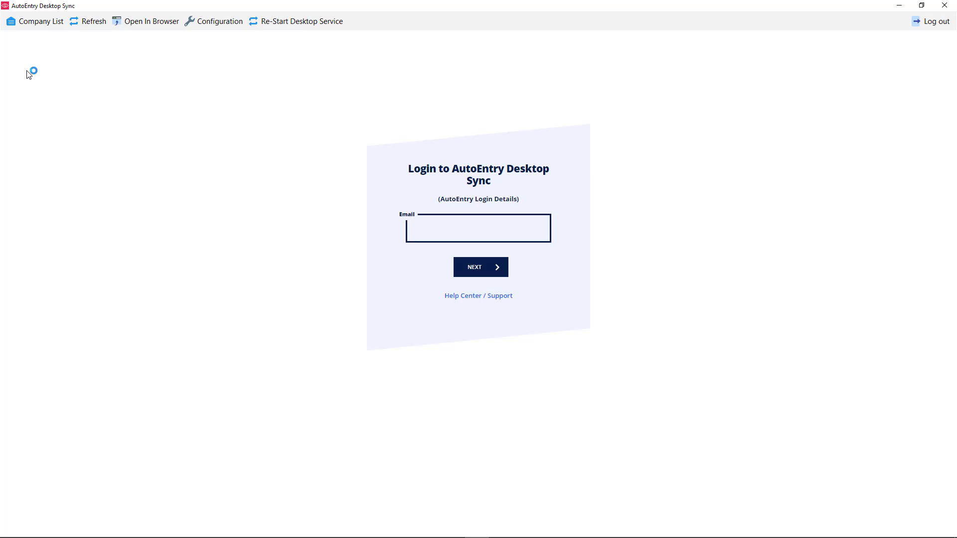
Step: Sign in to Desktop Sync with the AutoEntry account e-mail and password
{"action": "left_click", "coordinate": [439, 220]}
{"action": "key", "text": "ctrl+v"}
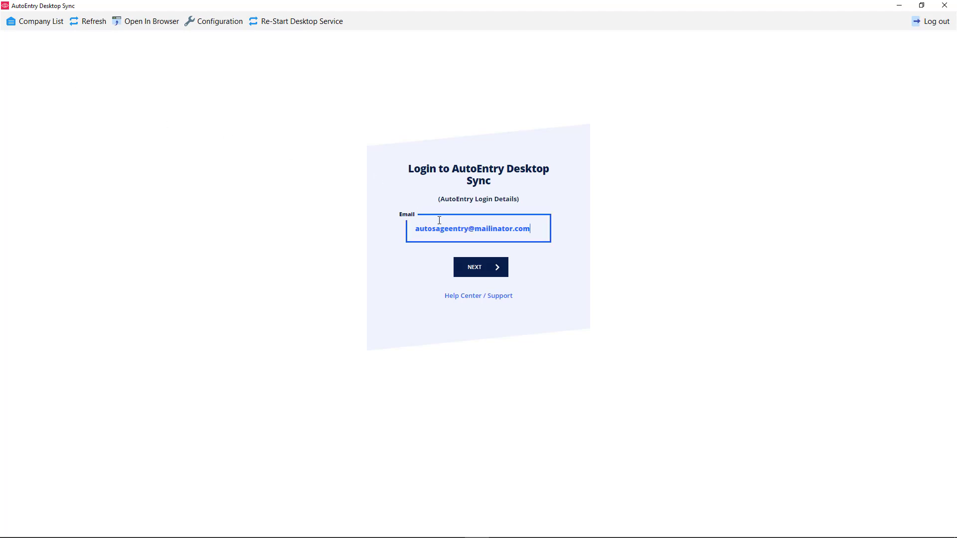
{"action": "left_click", "coordinate": [480, 267]}
{"action": "type", "text": "********"}
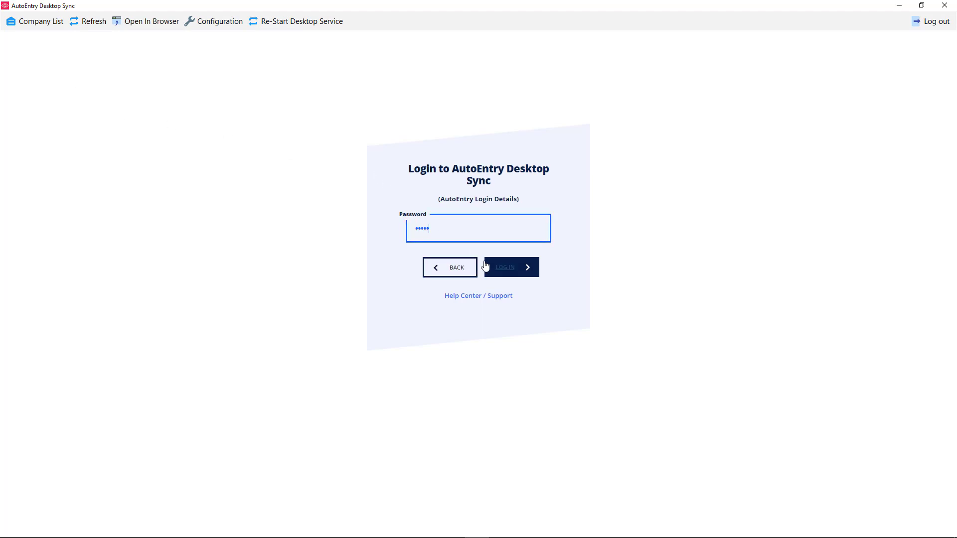
{"action": "left_click", "coordinate": [491, 272]}
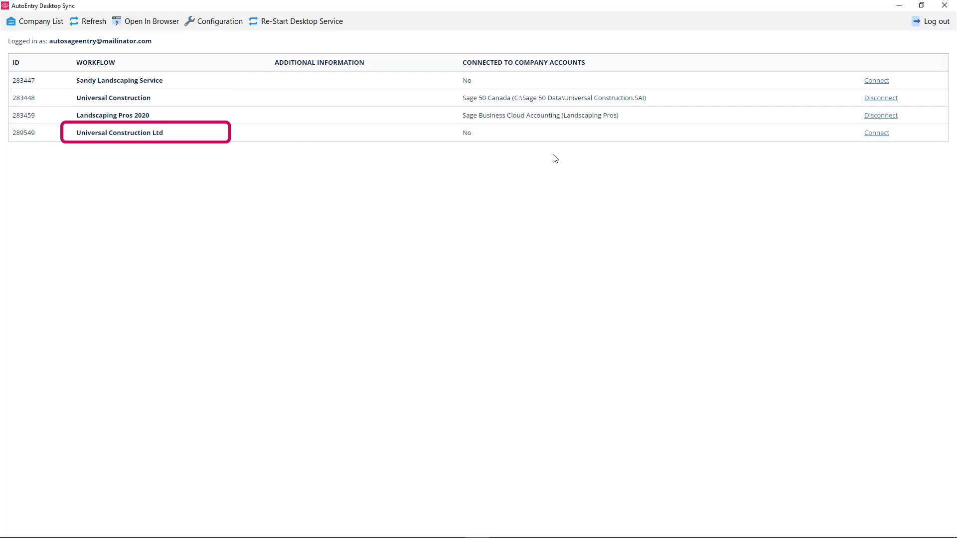
Step: Start connecting Universal Construction Ltd to Sage 50 Canada using company file C:\Sage\UNIVERSL.SAI
{"action": "left_click", "coordinate": [877, 134]}
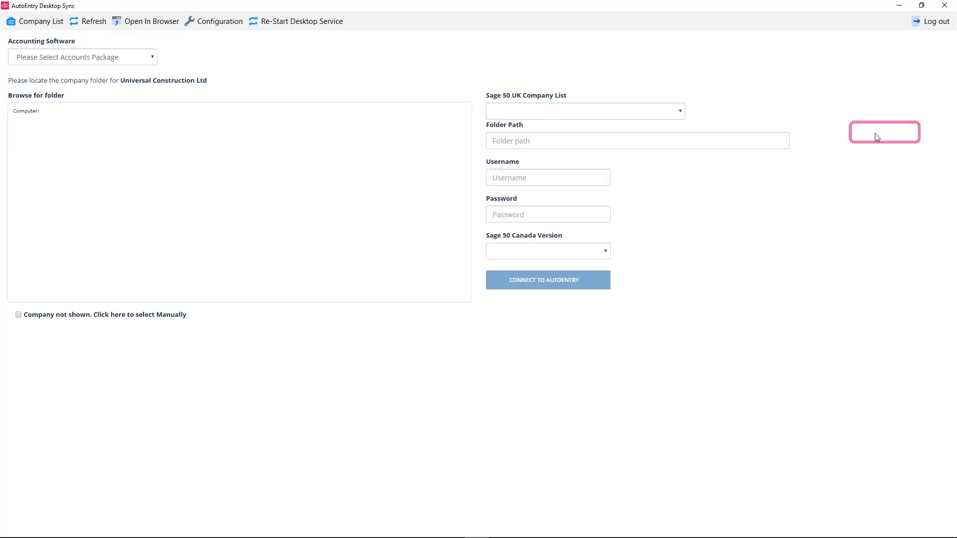
{"action": "left_click", "coordinate": [145, 57]}
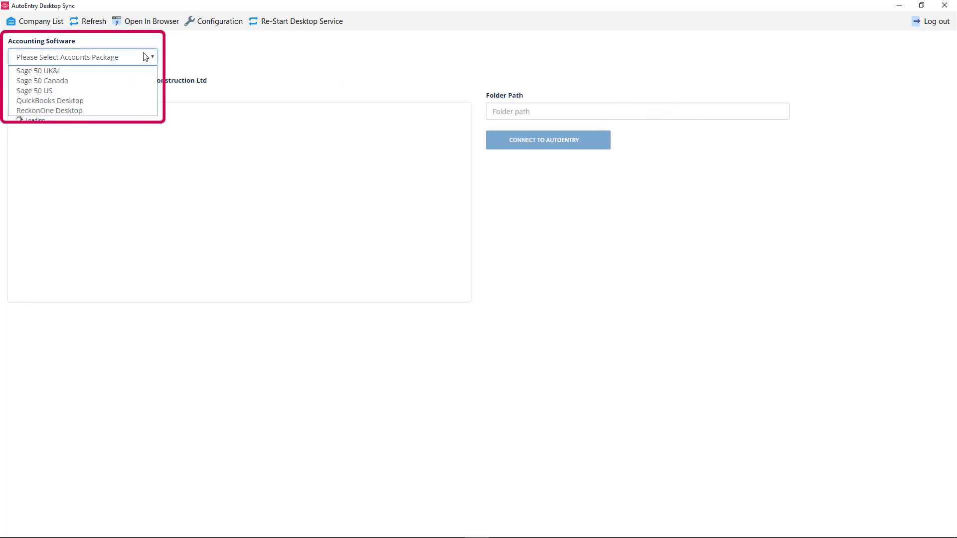
{"action": "left_click", "coordinate": [63, 80]}
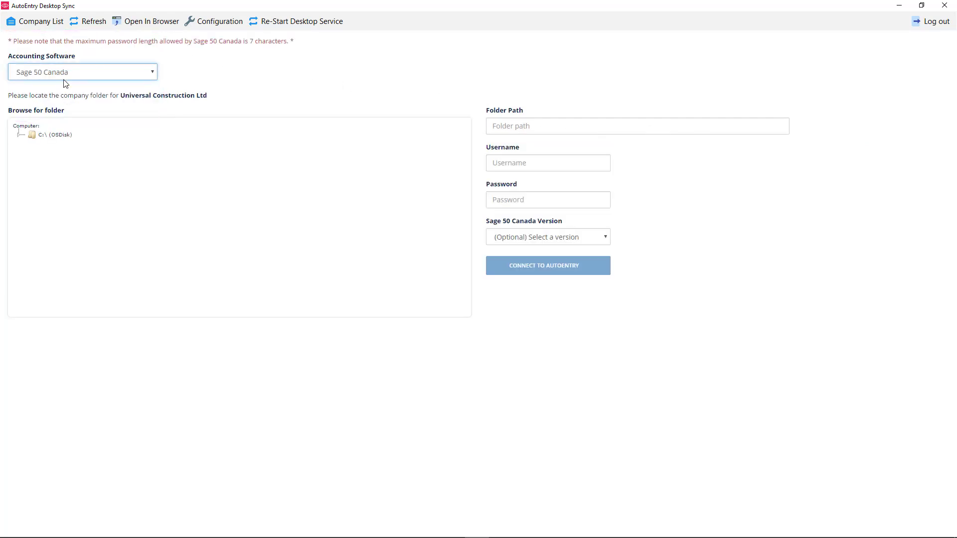
{"action": "left_click", "coordinate": [31, 139]}
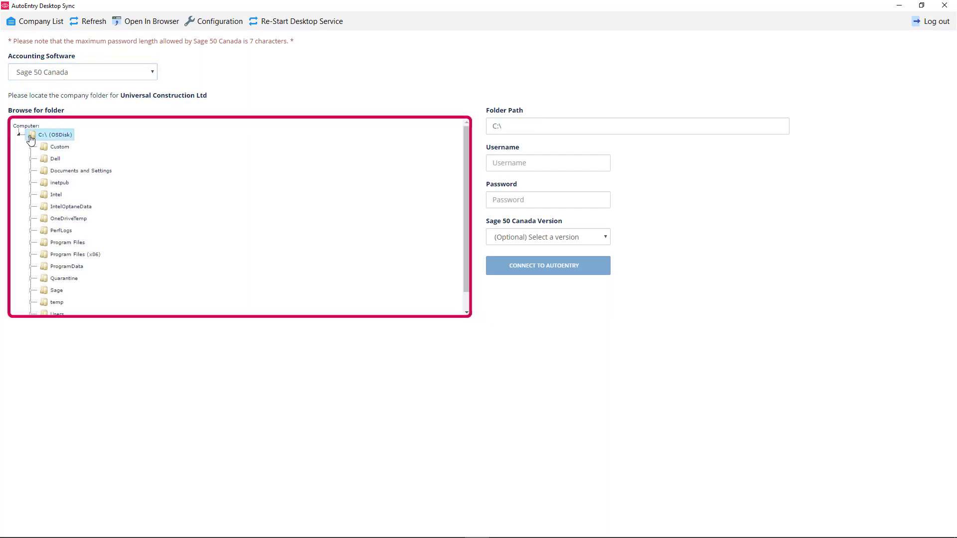
{"action": "left_click", "coordinate": [57, 295]}
{"action": "scroll", "coordinate": [58, 297], "scroll_direction": "down", "scroll_amount": 3}
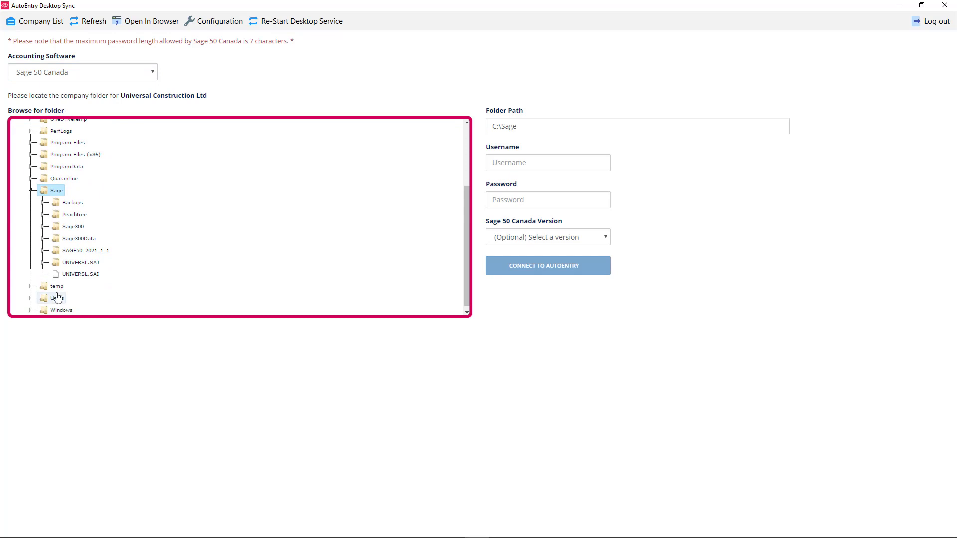
{"action": "left_click", "coordinate": [70, 275]}
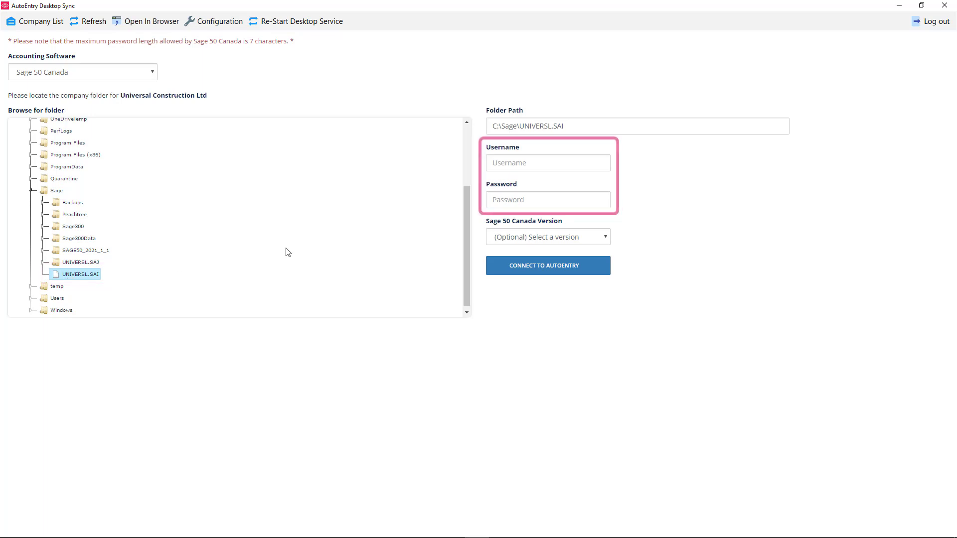
Step: Enter the Sage username and password, correcting an extra password character
{"action": "left_click", "coordinate": [534, 163]}
{"action": "type", "text": "autoentry"}
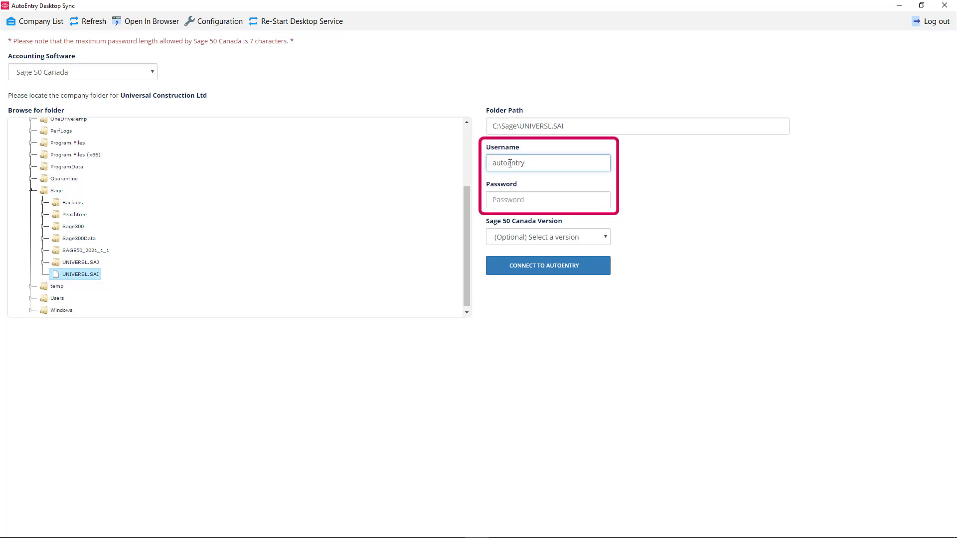
{"action": "type", "text": "••••••••"}
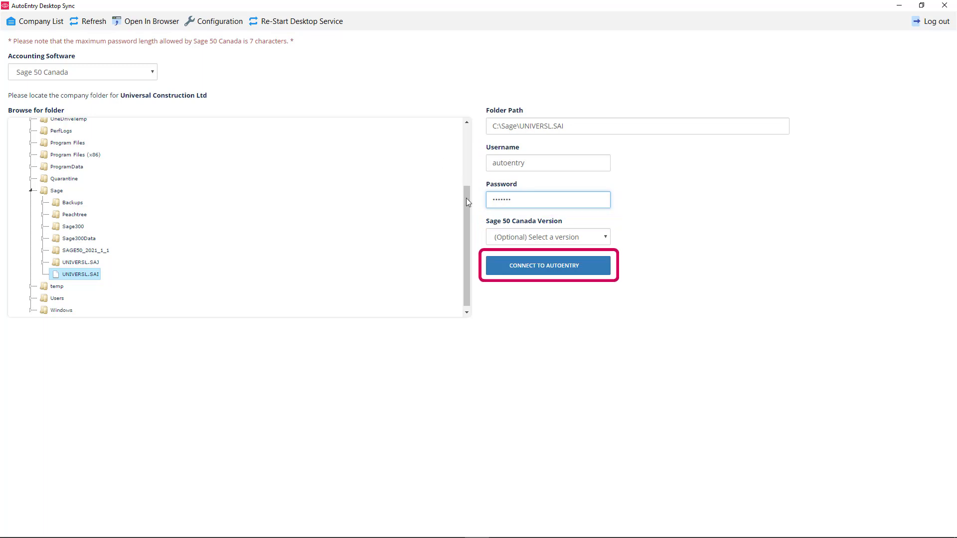
{"action": "key", "text": "BackSpace"}
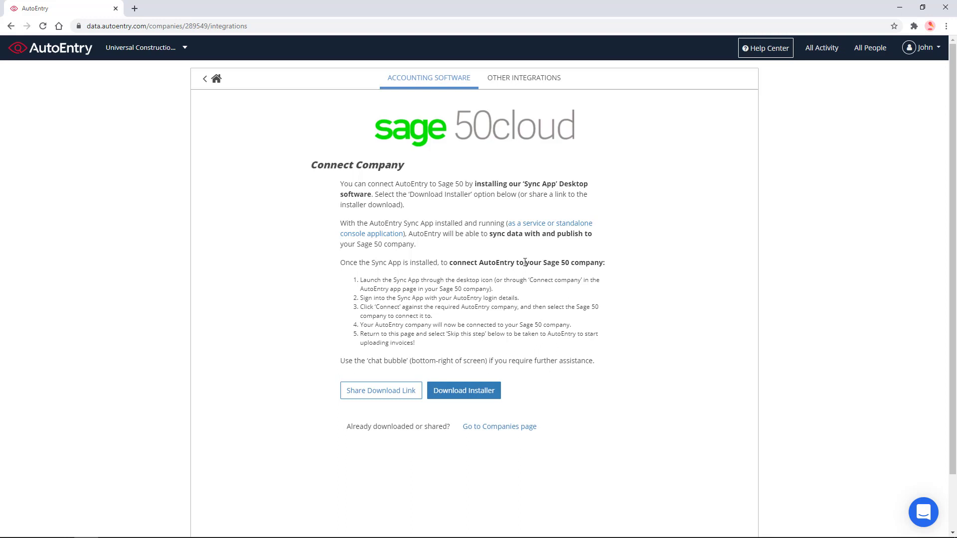
Step: Refresh the AutoEntry integrations page to show the Sage 50 Canada connection status
{"action": "key", "text": "F5"}
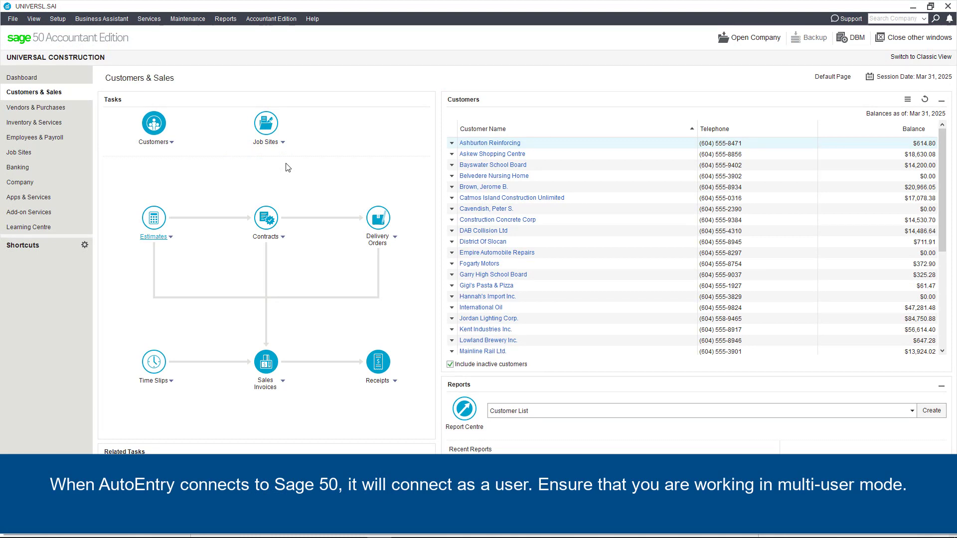
Step: Switch the UNIVERSAL CONSTRUCTION company file to multi-user mode from the File menu
{"action": "left_click", "coordinate": [19, 22]}
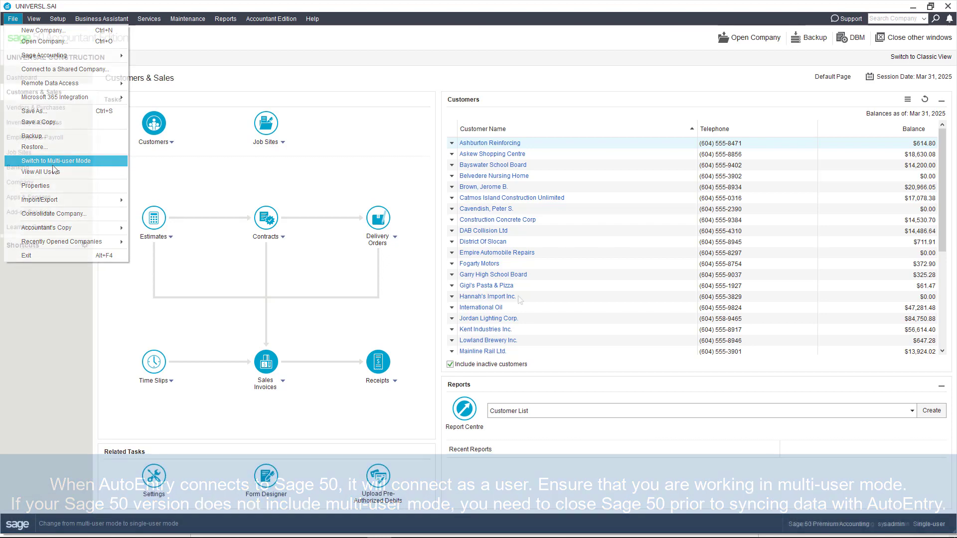
{"action": "left_click", "coordinate": [53, 164]}
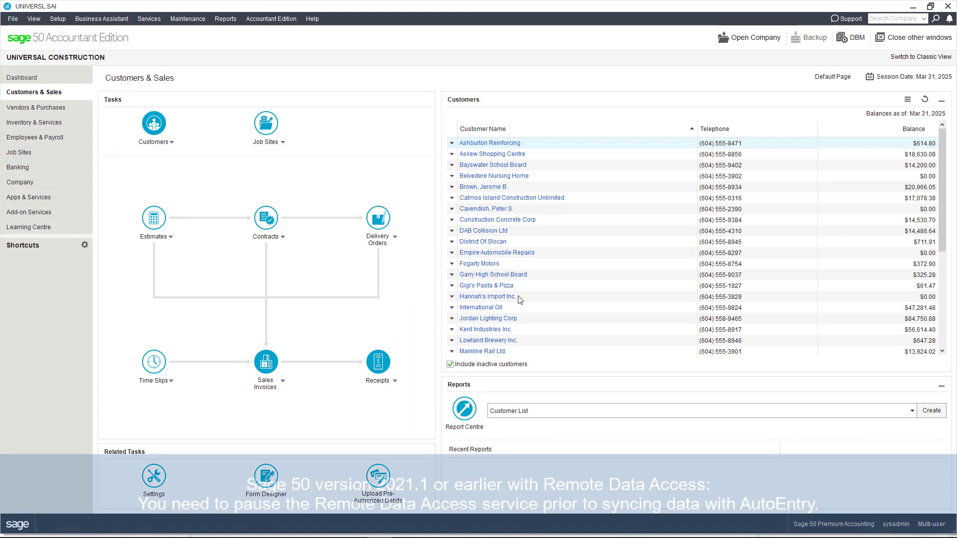